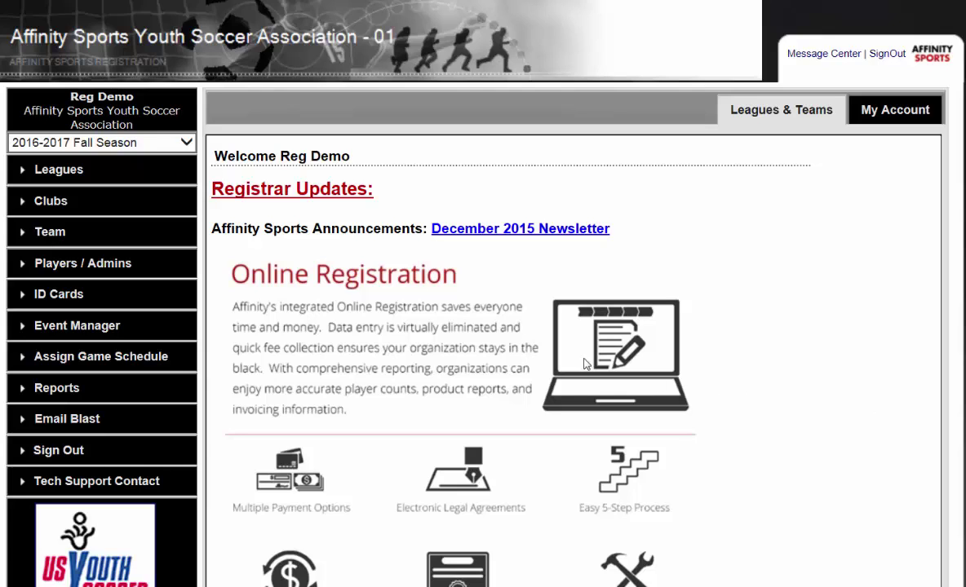
Step: Search Team Lookup for the club's teams and open the Affinity Spor - Blue record
{"action": "left_click", "coordinate": [50, 233]}
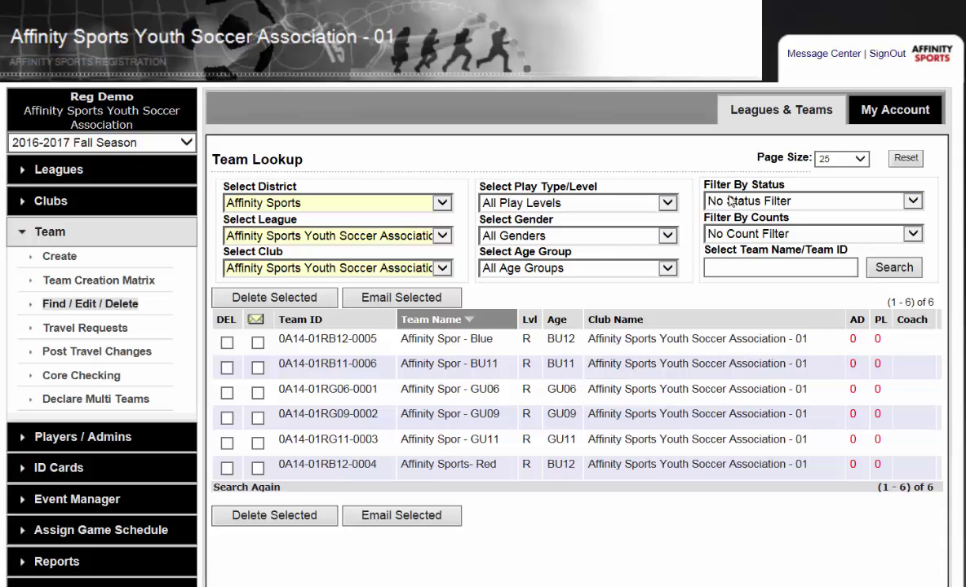
{"action": "left_click", "coordinate": [733, 267]}
{"action": "key", "text": "Tab"}
{"action": "left_click", "coordinate": [912, 270]}
{"action": "left_click", "coordinate": [360, 346]}
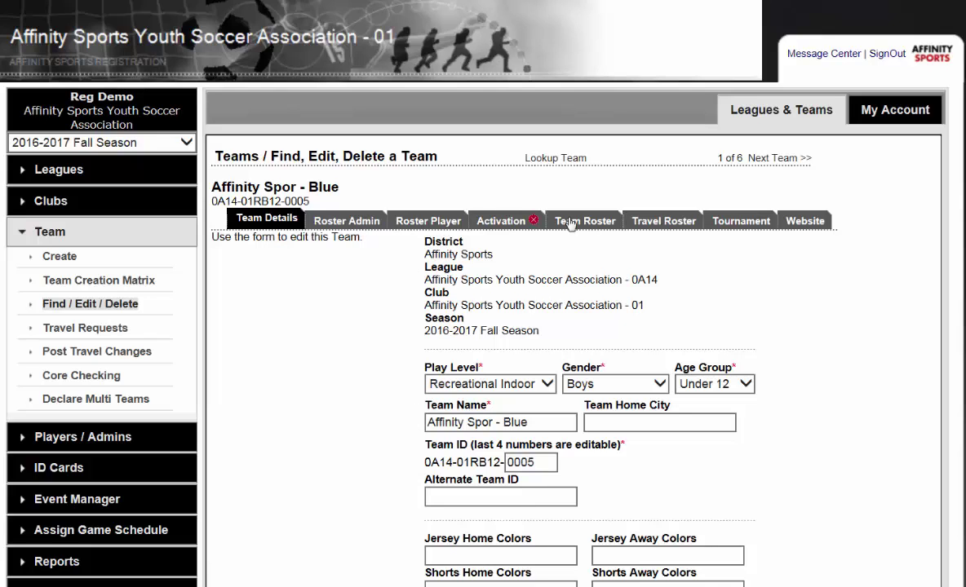
Step: Choose Shannons Gaming League on the team's Tournament tab and register Affinity Spor - Blue
{"action": "left_click", "coordinate": [744, 223]}
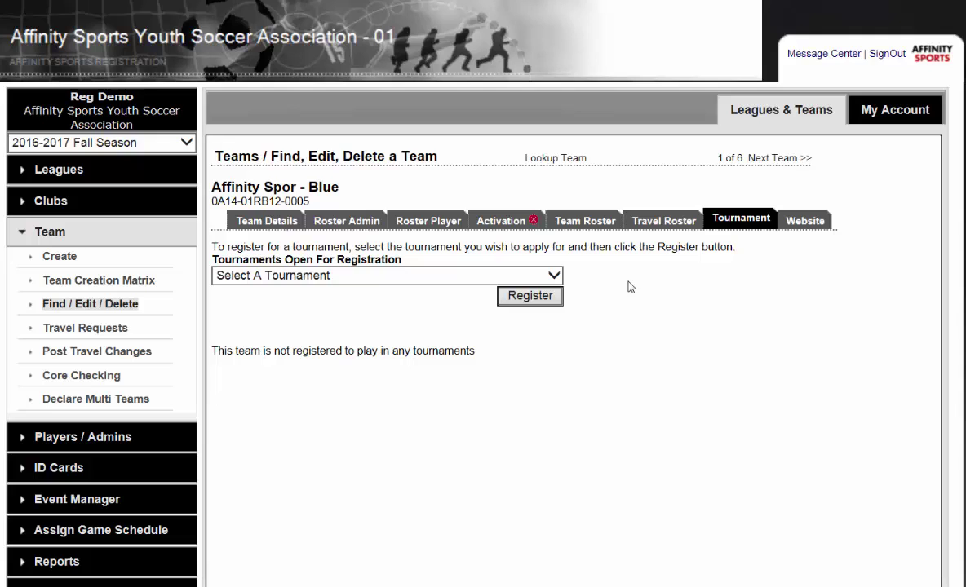
{"action": "left_click", "coordinate": [532, 275]}
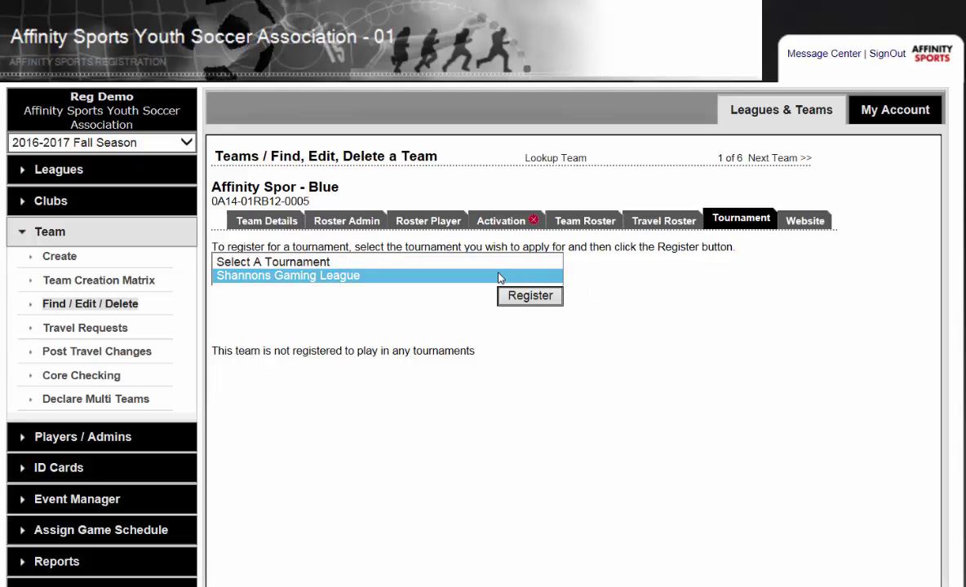
{"action": "left_click", "coordinate": [501, 276]}
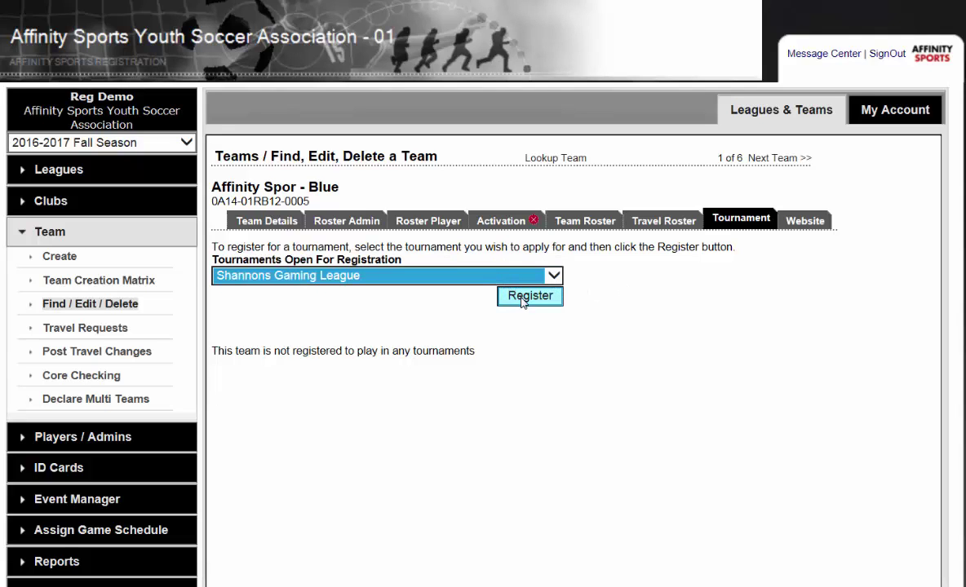
{"action": "left_click", "coordinate": [523, 297]}
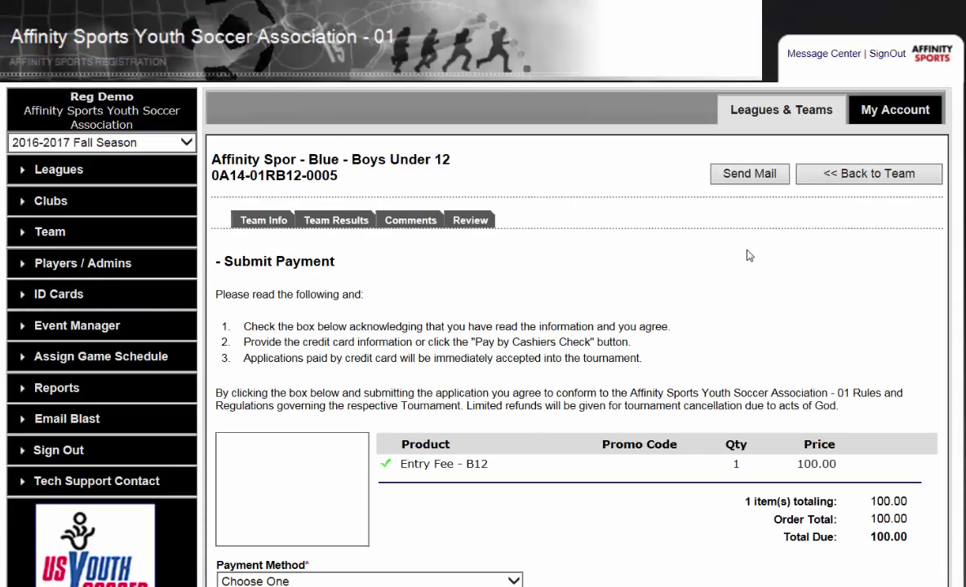
Step: Set the payment method to Check and enter check number 123
{"action": "scroll", "coordinate": [749, 256], "scroll_direction": "down", "scroll_amount": 1}
{"action": "scroll", "coordinate": [749, 255], "scroll_direction": "down", "scroll_amount": 1}
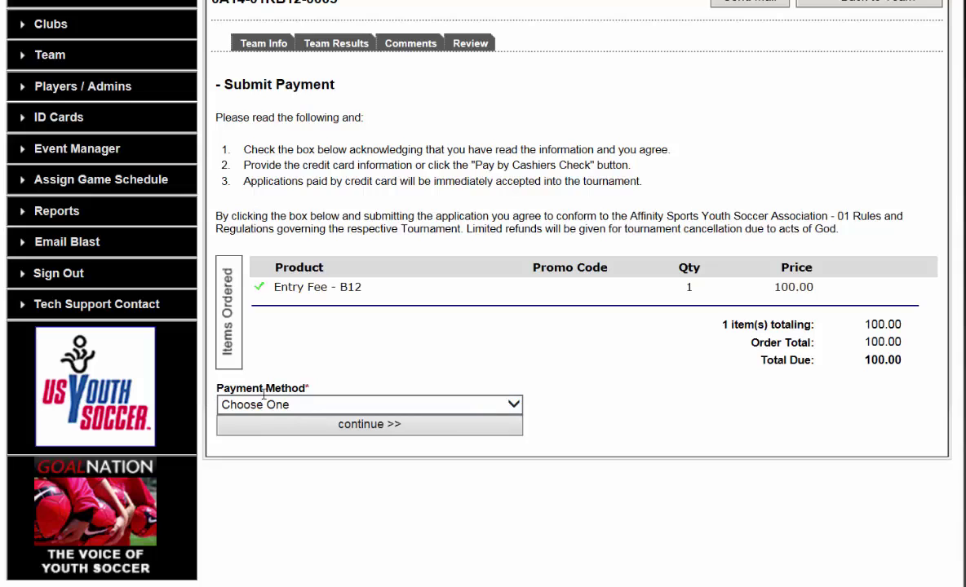
{"action": "left_click", "coordinate": [354, 407]}
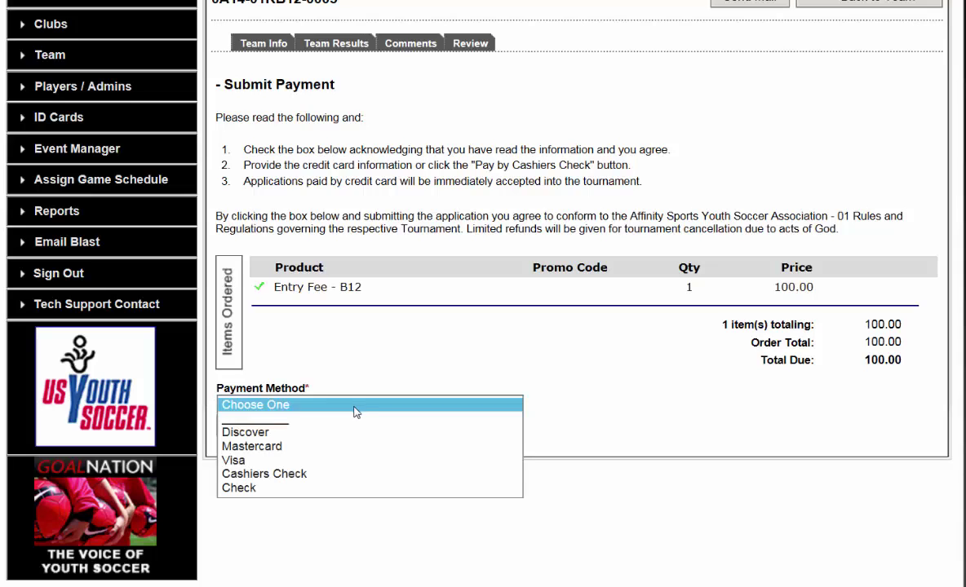
{"action": "left_click", "coordinate": [342, 488]}
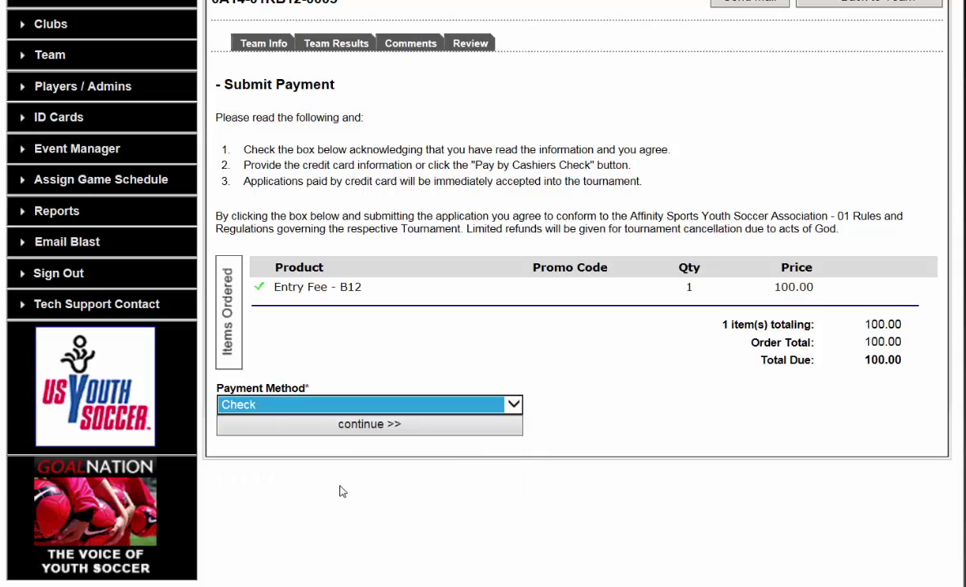
{"action": "left_click", "coordinate": [341, 441]}
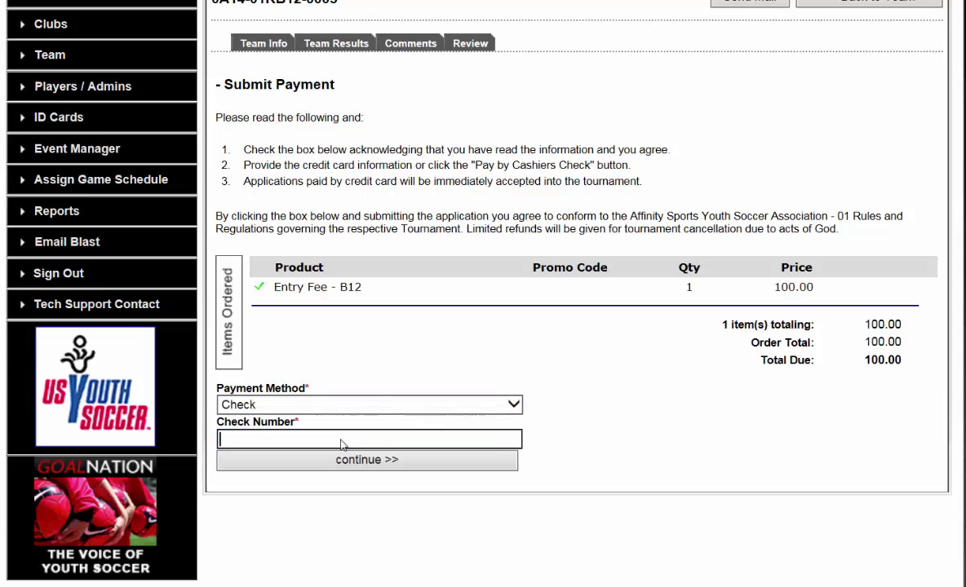
{"action": "type", "text": "123"}
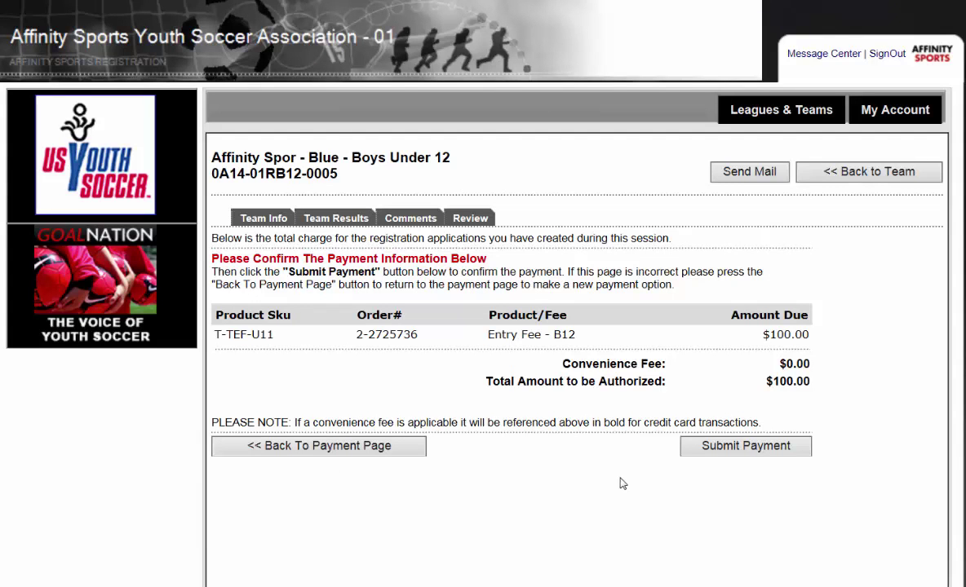
Step: Submit the check payment and close the Payment Summary Coupon showing $100.00 due
{"action": "left_click", "coordinate": [730, 453]}
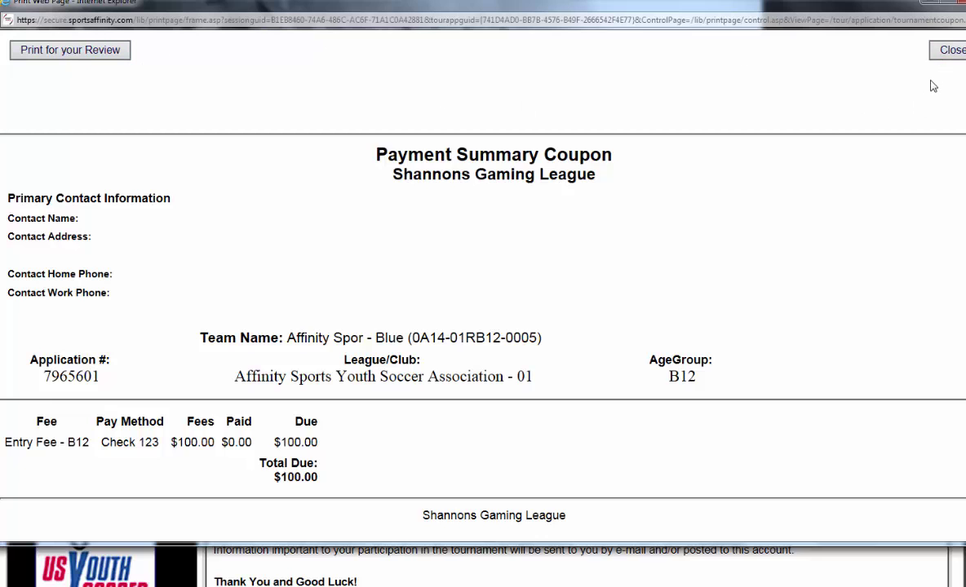
{"action": "left_click", "coordinate": [946, 50]}
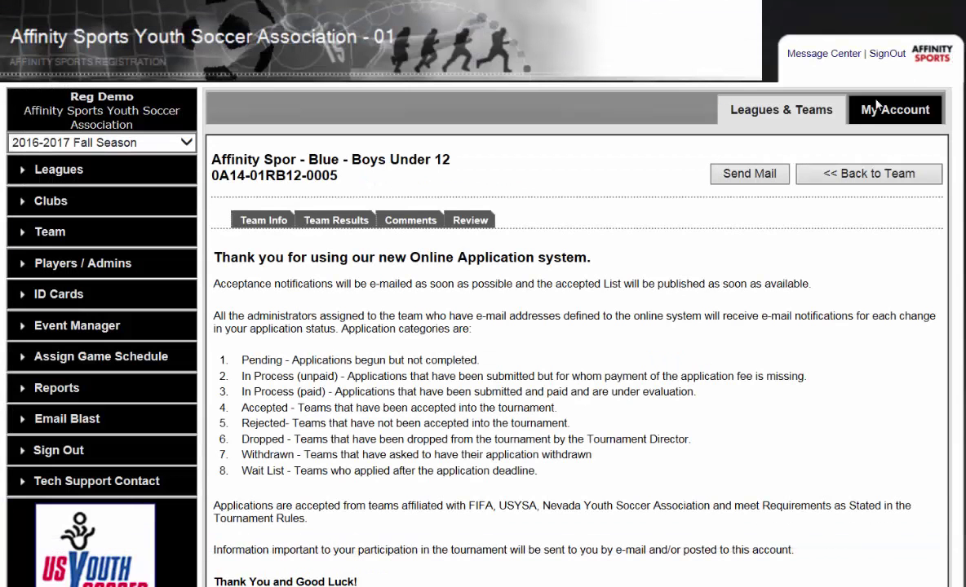
{"action": "scroll", "coordinate": [744, 263], "scroll_direction": "down", "scroll_amount": 2}
{"action": "scroll", "coordinate": [744, 263], "scroll_direction": "down", "scroll_amount": 1}
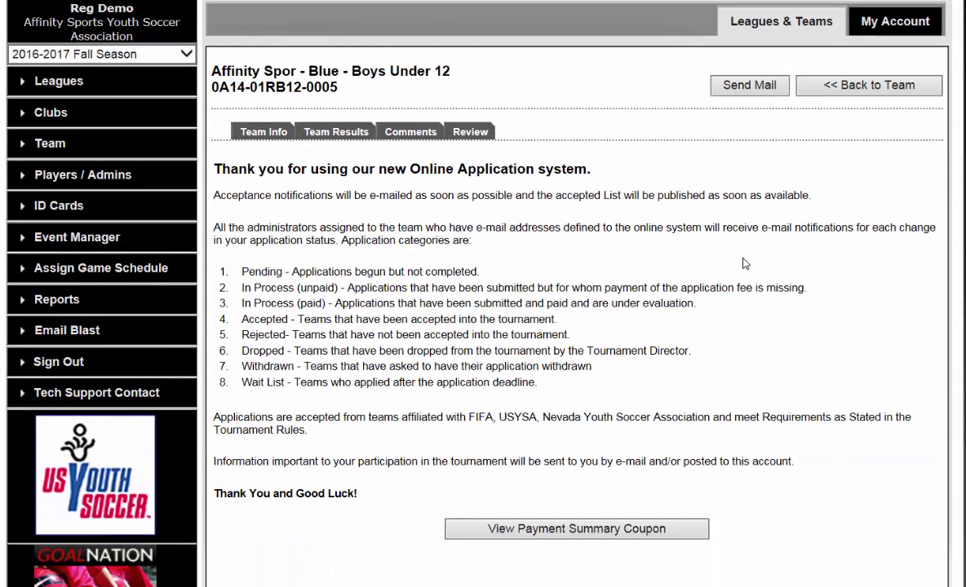
{"action": "scroll", "coordinate": [744, 263], "scroll_direction": "down", "scroll_amount": 2}
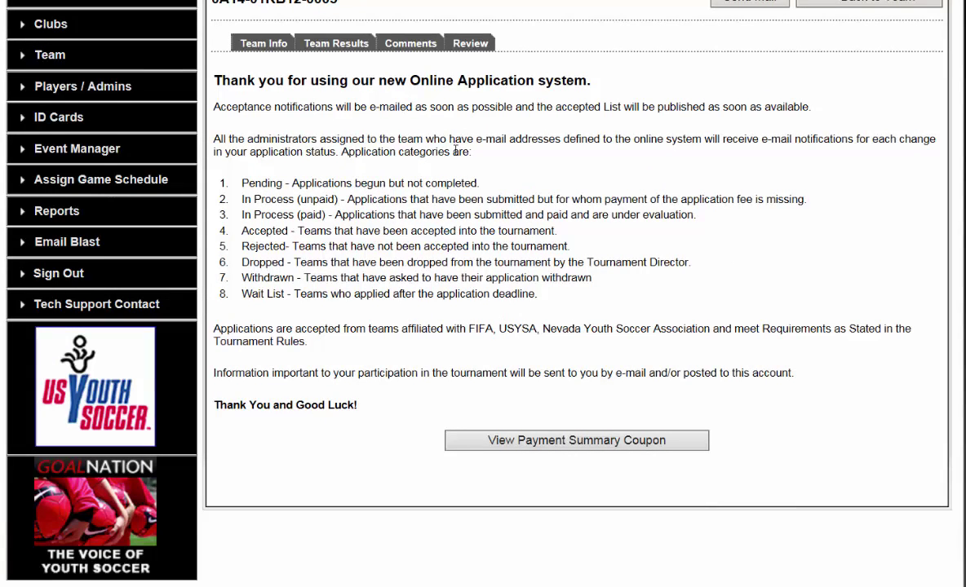
{"action": "scroll", "coordinate": [421, 137], "scroll_direction": "up", "scroll_amount": 2}
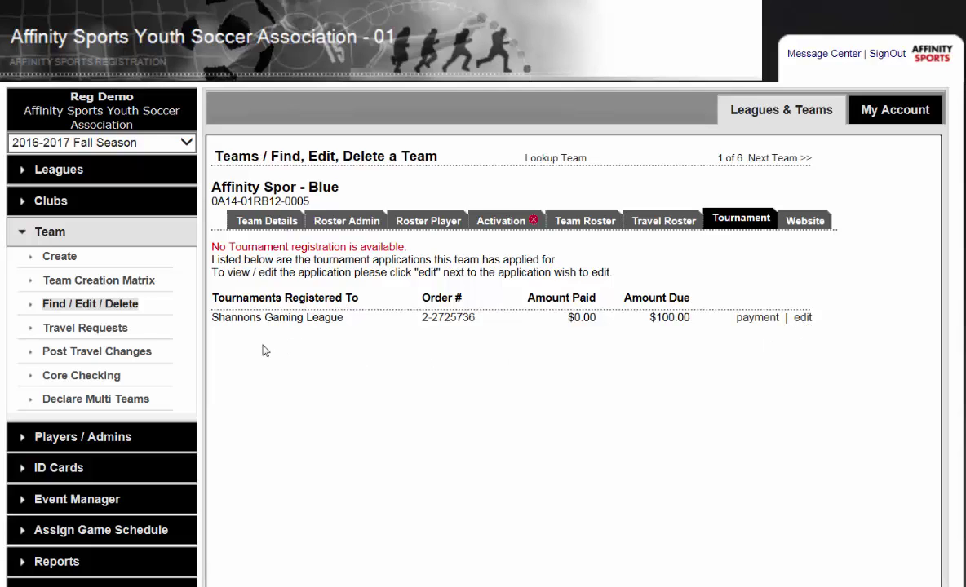
Step: Start a Declare Multi Teams application for Shannons Gaming League under Affinity Sports Youth Soccer Association
{"action": "left_click", "coordinate": [100, 404]}
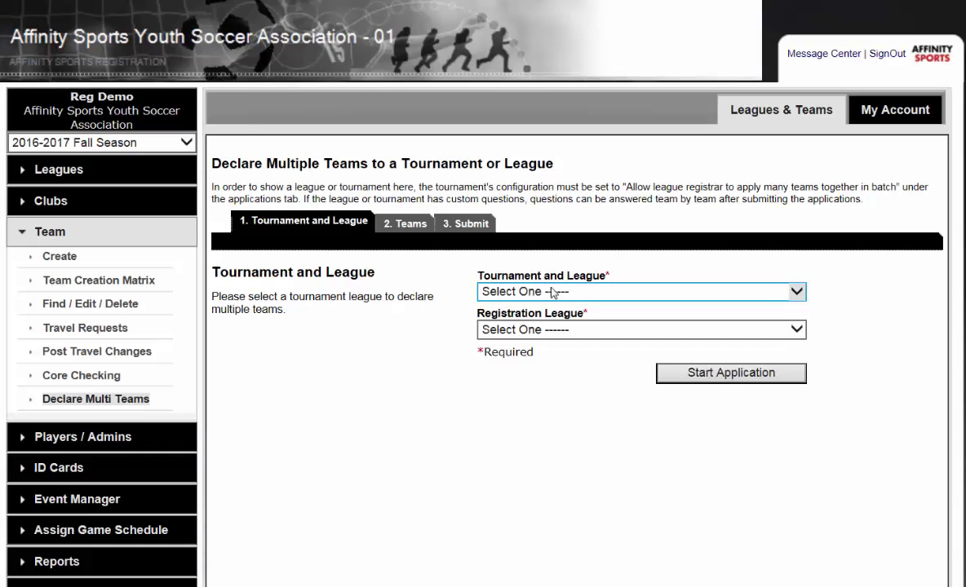
{"action": "left_click", "coordinate": [552, 292]}
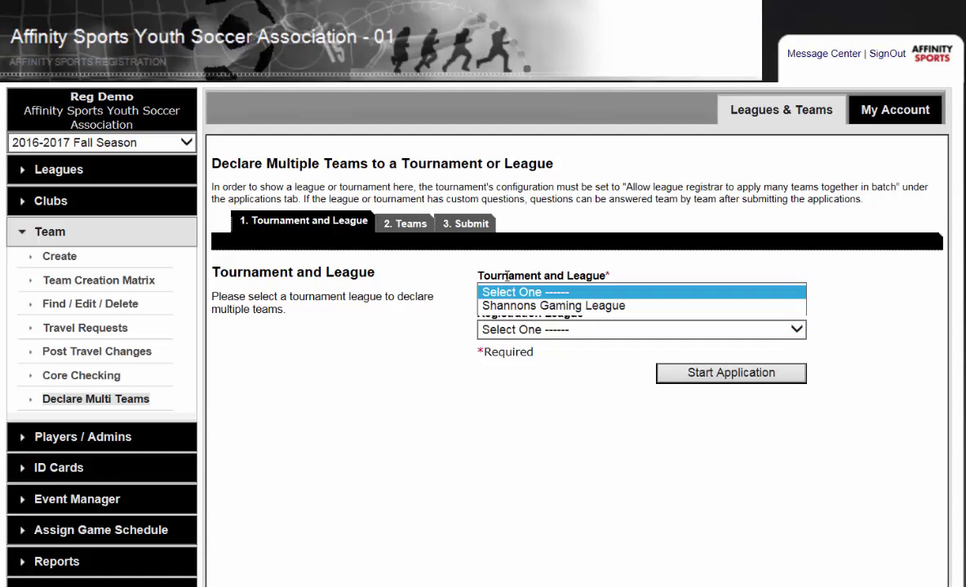
{"action": "left_click", "coordinate": [576, 306]}
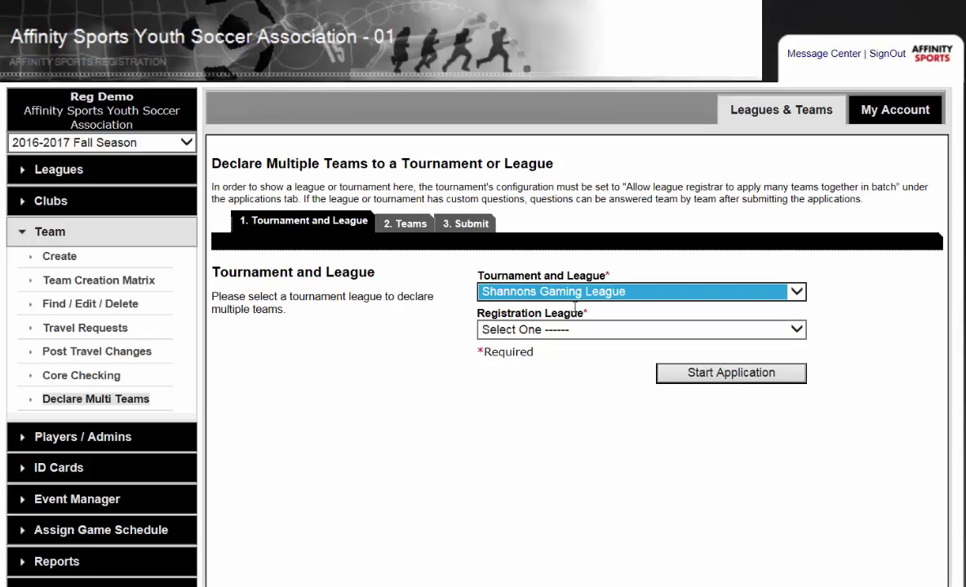
{"action": "left_click", "coordinate": [566, 333]}
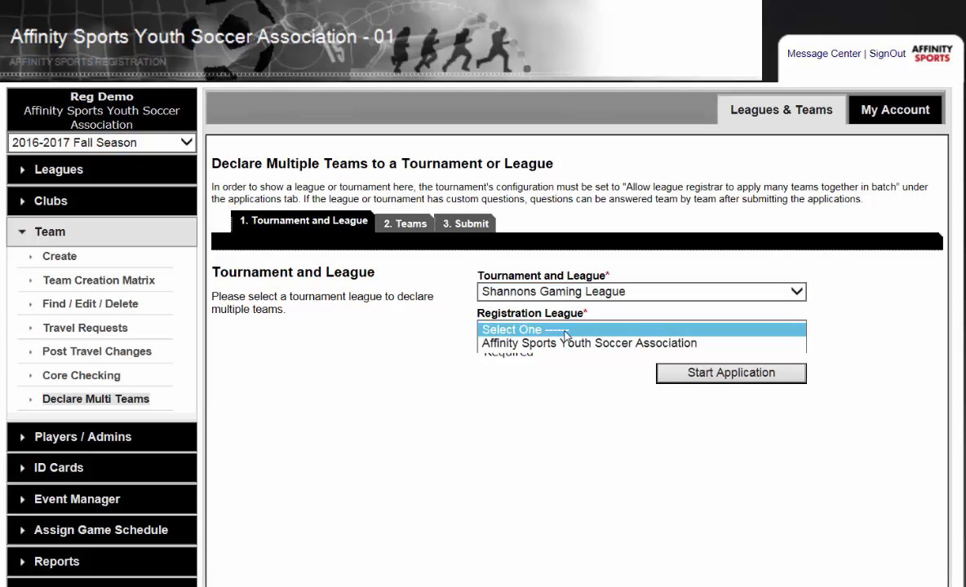
{"action": "left_click", "coordinate": [565, 344]}
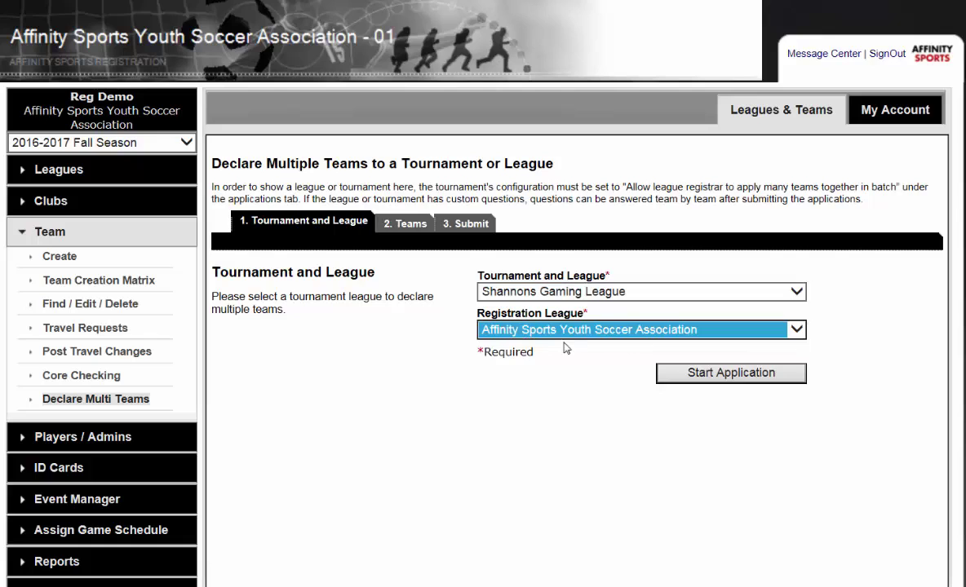
{"action": "left_click", "coordinate": [704, 383]}
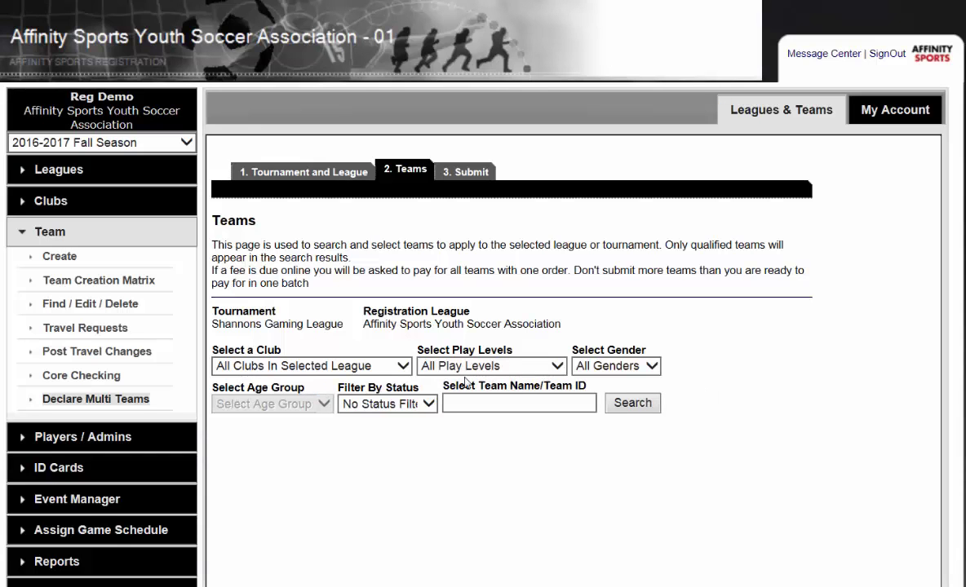
Step: Search qualifying teams and select GU06, GU09, GU11 and Red, leaving BU11 unchecked
{"action": "left_click", "coordinate": [612, 400]}
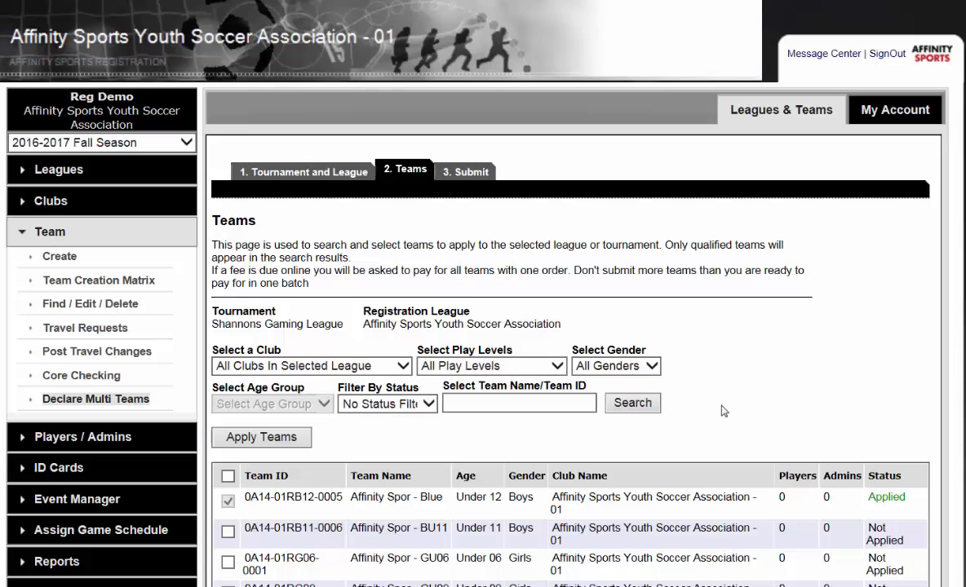
{"action": "scroll", "coordinate": [722, 411], "scroll_direction": "down", "scroll_amount": 2}
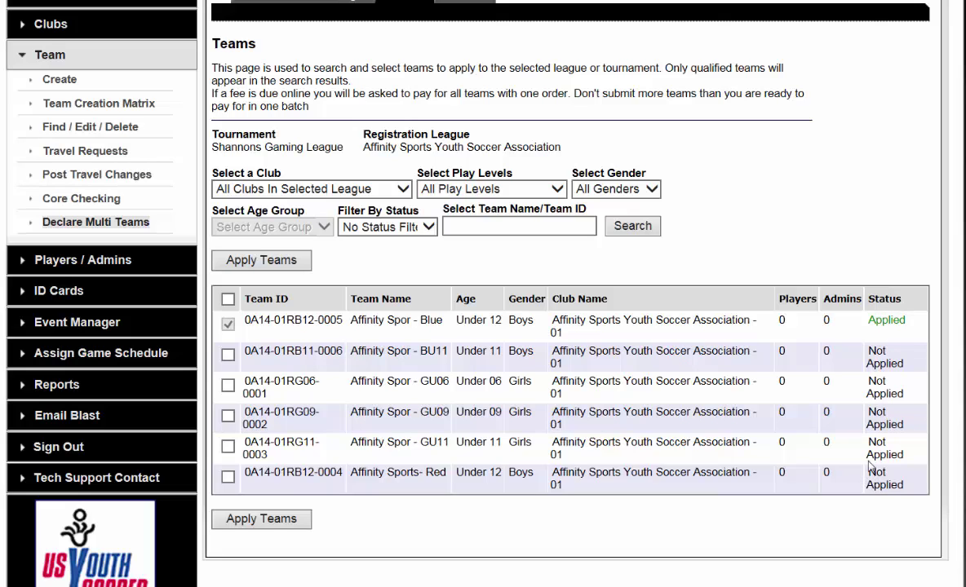
{"action": "left_click", "coordinate": [228, 298]}
{"action": "left_click", "coordinate": [228, 354]}
{"action": "left_click", "coordinate": [228, 416]}
{"action": "left_click", "coordinate": [229, 415]}
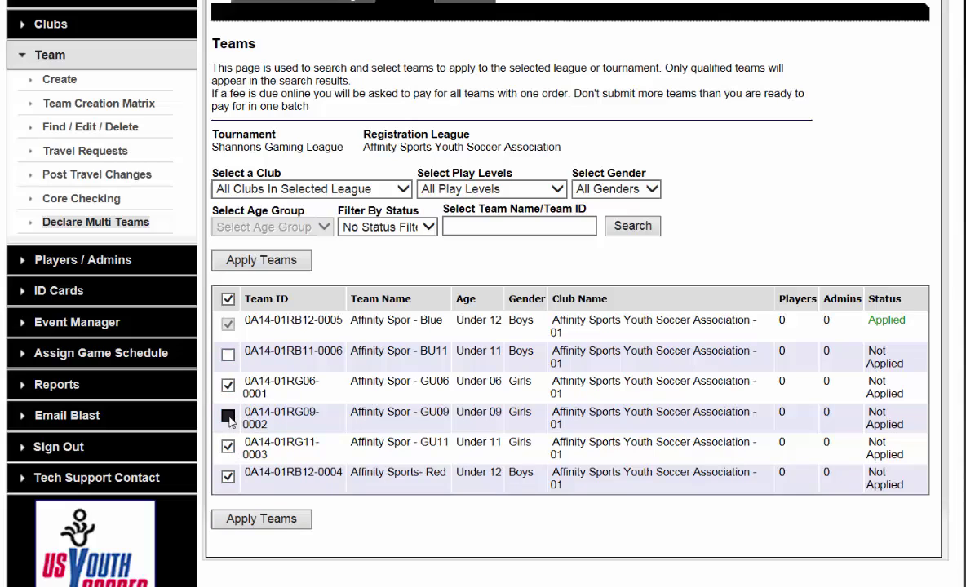
Step: Apply and submit the four team applications, then open their combined order
{"action": "left_click", "coordinate": [278, 522]}
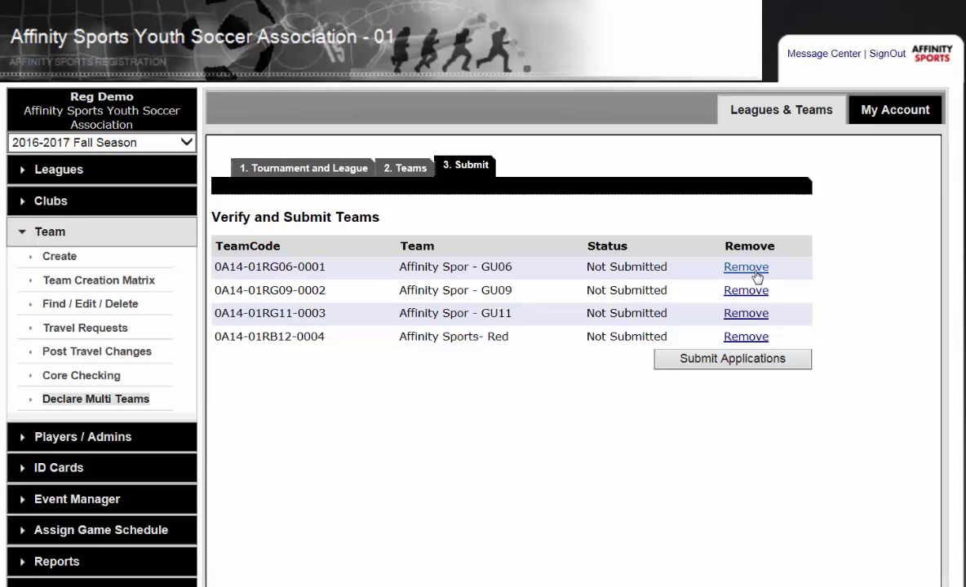
{"action": "left_click", "coordinate": [742, 368]}
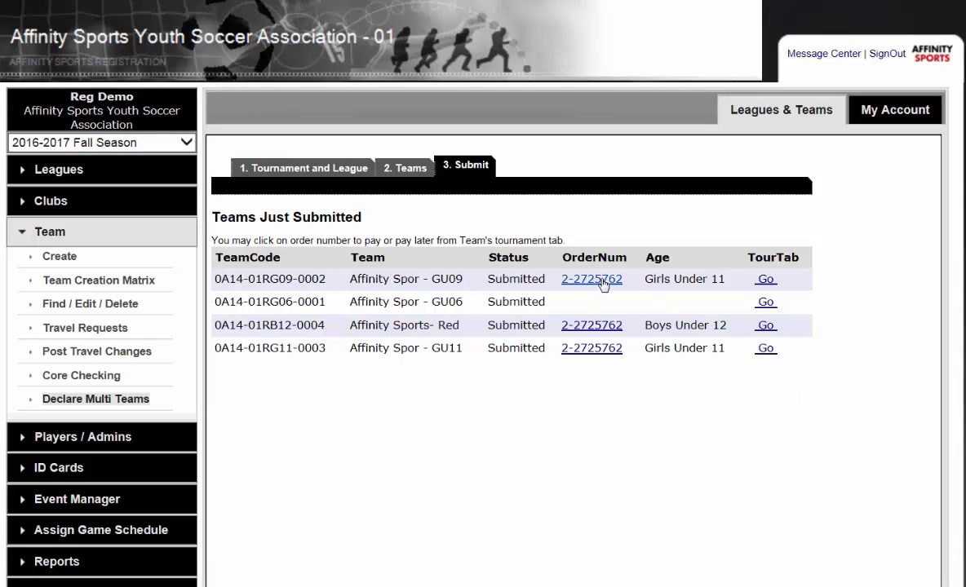
{"action": "left_click", "coordinate": [602, 356]}
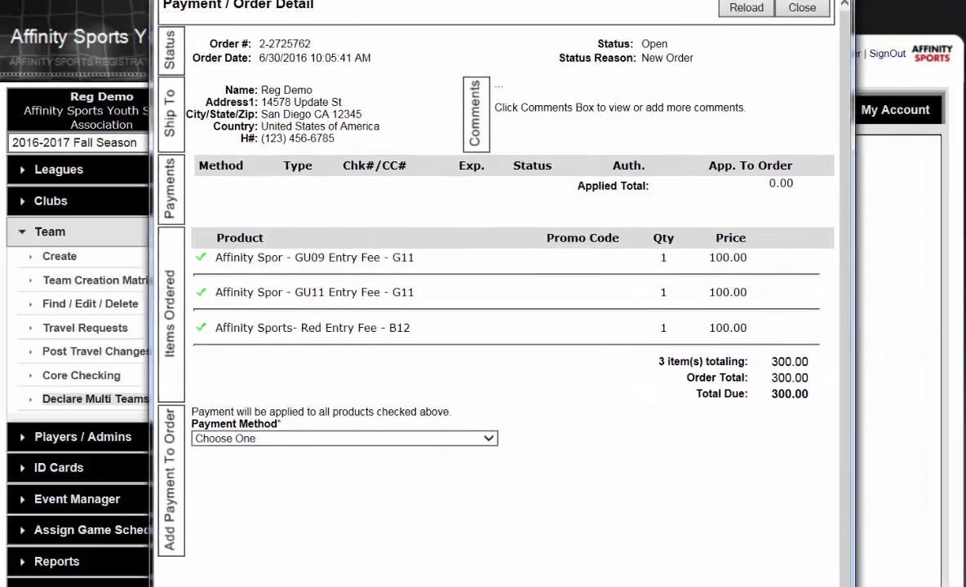
Step: Add a check payment with check number 1 to the 300.00 order and close the order details
{"action": "left_click_drag", "start_coordinate": [429, 0], "coordinate": [386, 4]}
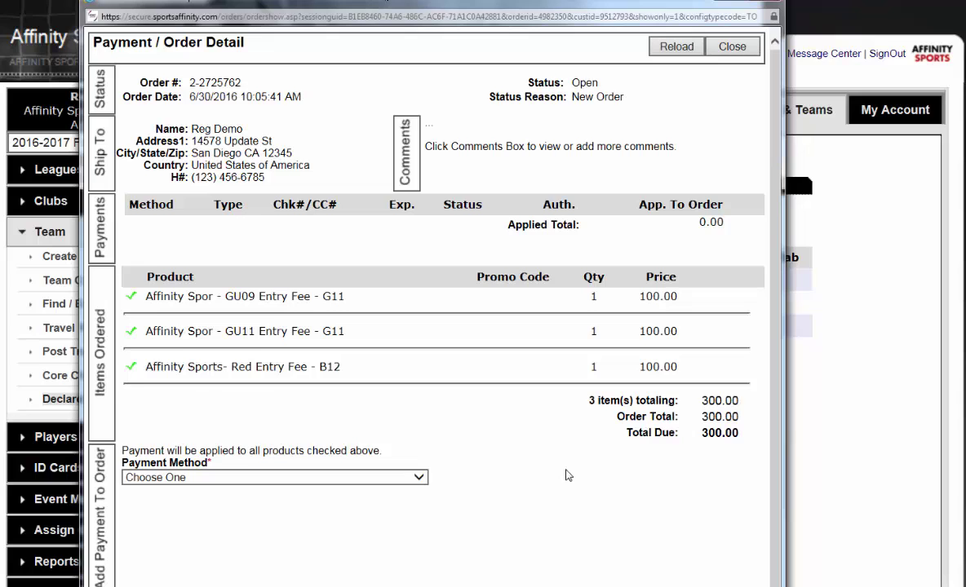
{"action": "scroll", "coordinate": [569, 476], "scroll_direction": "down", "scroll_amount": 1}
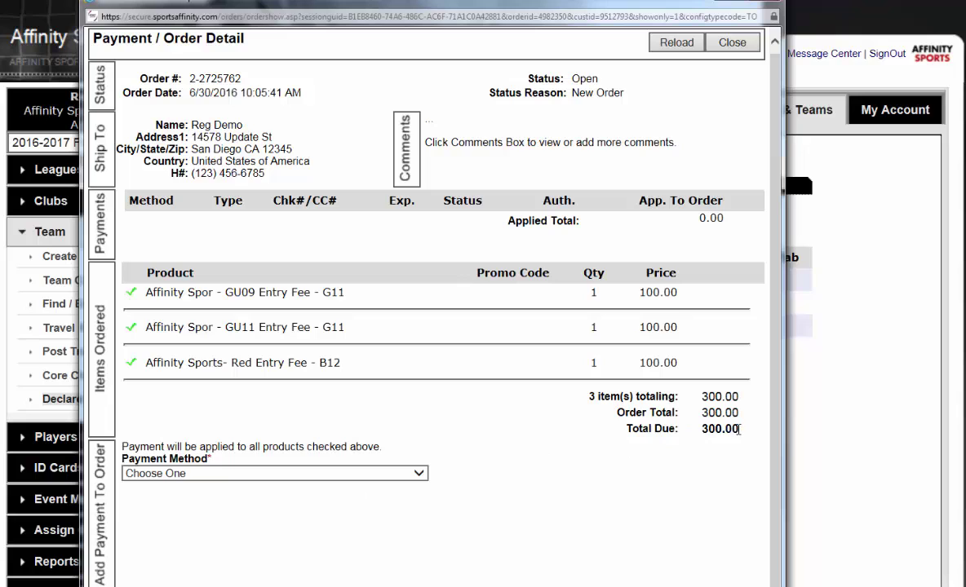
{"action": "left_click", "coordinate": [390, 475]}
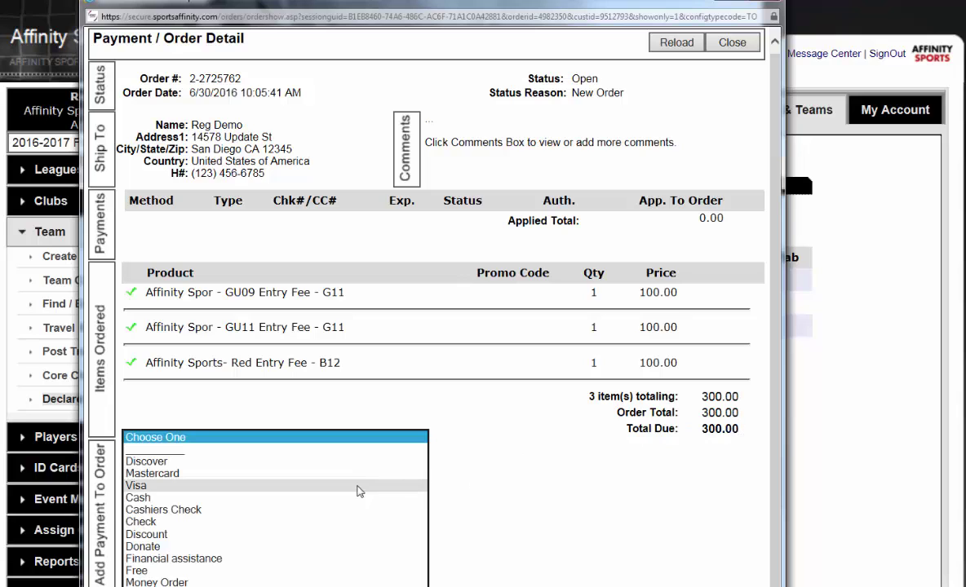
{"action": "left_click", "coordinate": [331, 523]}
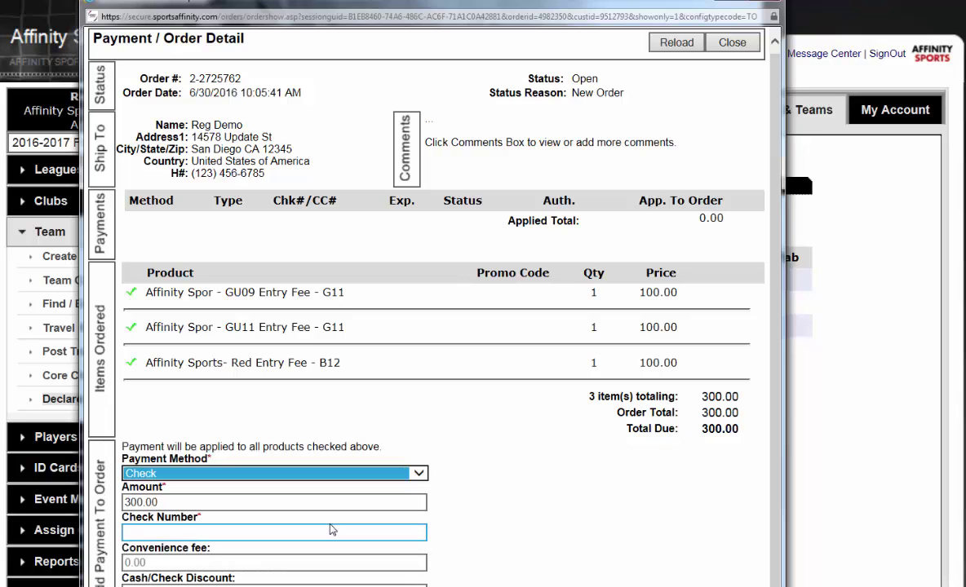
{"action": "left_click", "coordinate": [299, 532]}
{"action": "type", "text": "123"}
{"action": "left_click", "coordinate": [503, 517]}
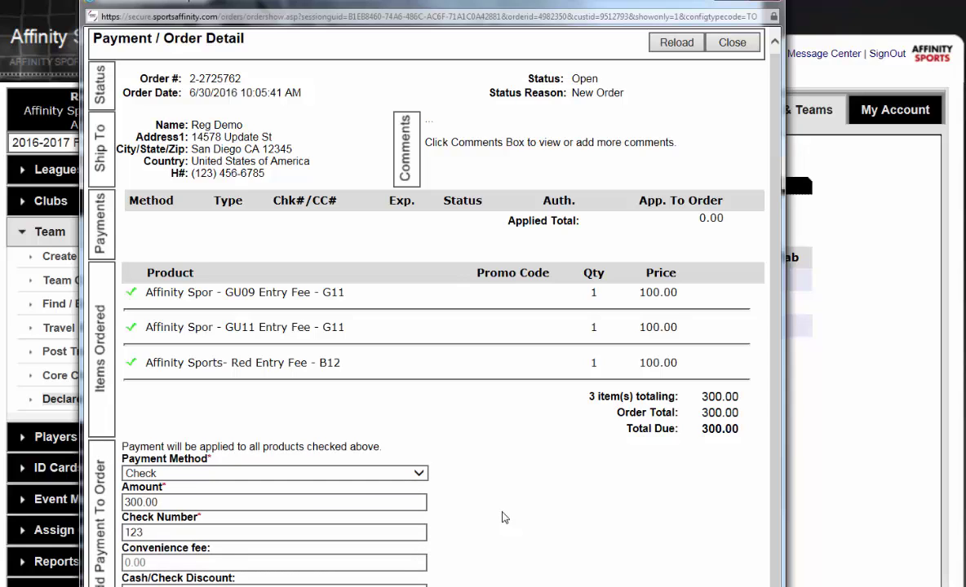
{"action": "left_click_drag", "start_coordinate": [506, 3], "coordinate": [493, 0]}
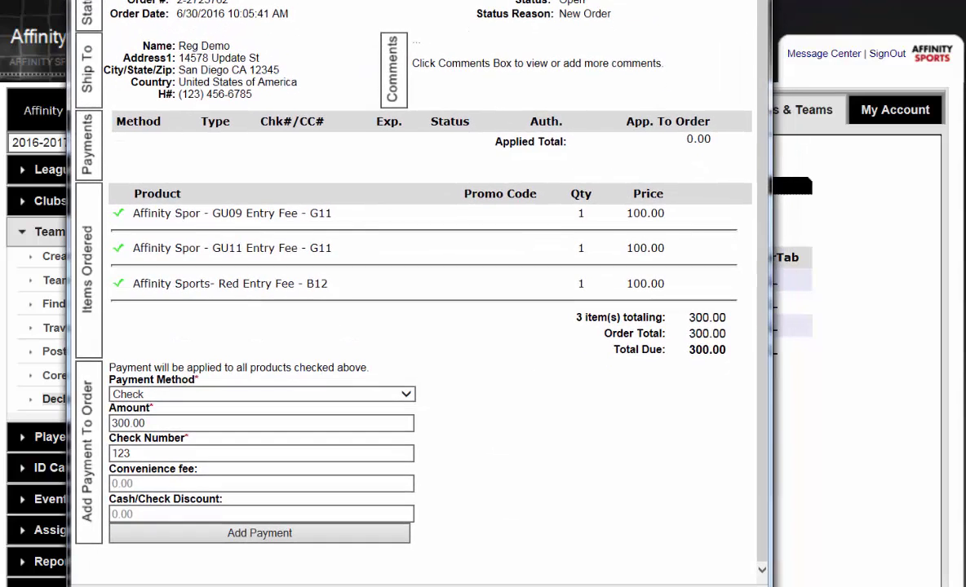
{"action": "left_click", "coordinate": [311, 535]}
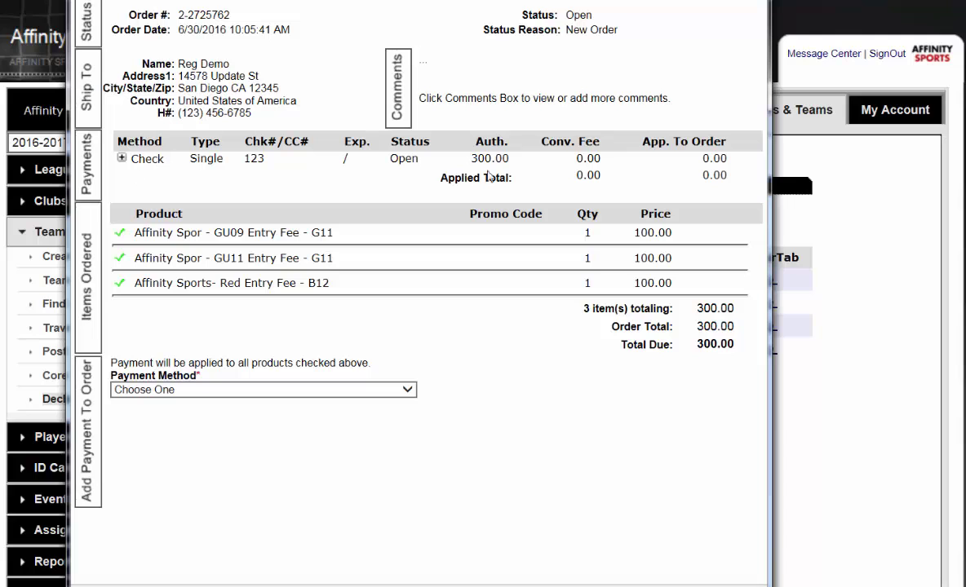
{"action": "left_click", "coordinate": [751, 118]}
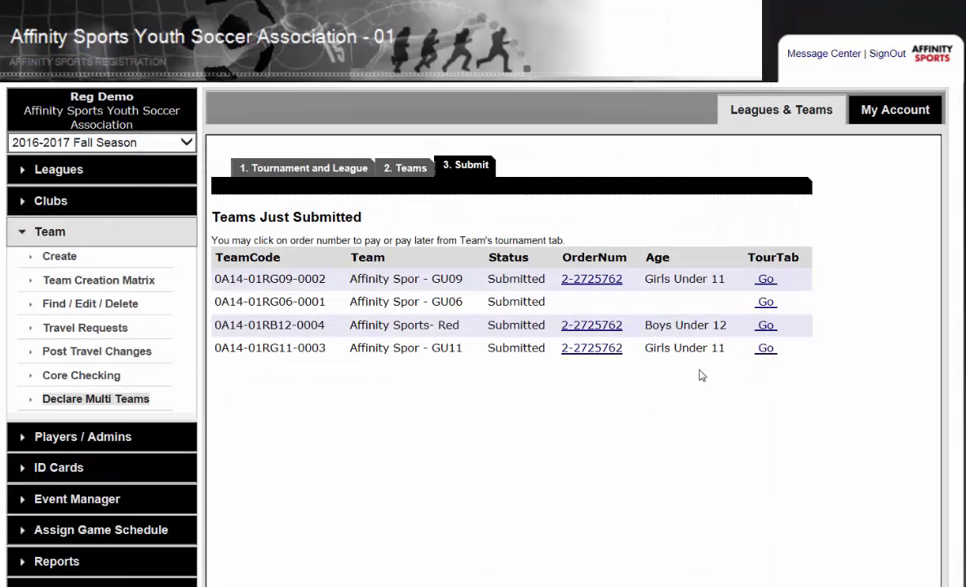
Step: Leave the submission results and bring up the Team Lookup list of the club's teams
{"action": "left_click", "coordinate": [769, 117]}
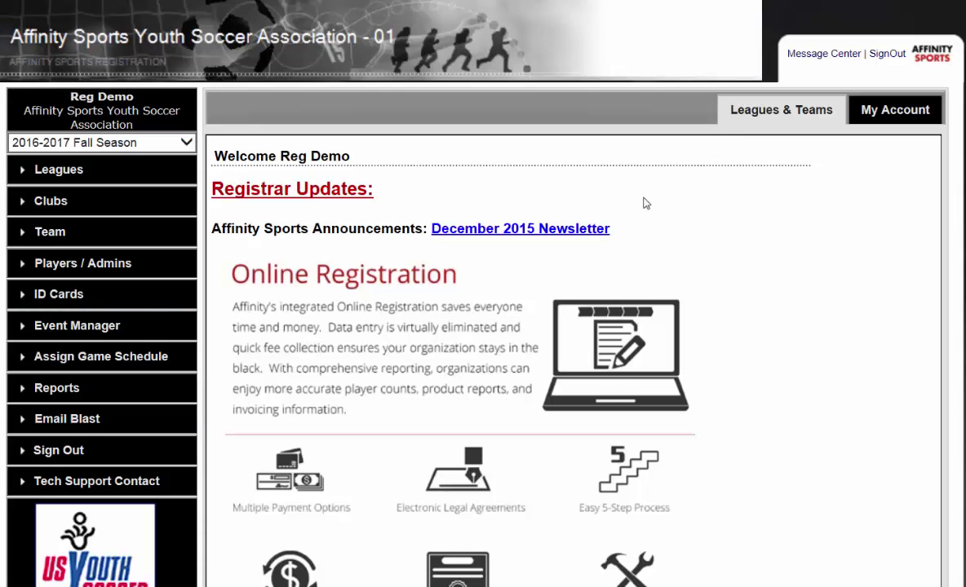
{"action": "left_click", "coordinate": [78, 243]}
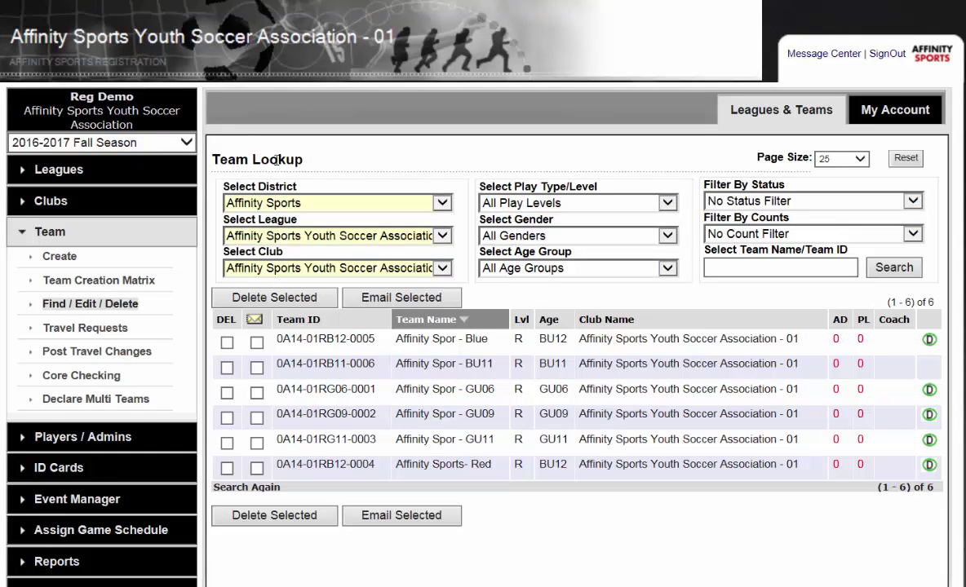
{"action": "mouse_move", "coordinate": [934, 348]}
{"action": "mouse_move", "coordinate": [933, 472]}
Step: Open Affinity Spor - GU09's page and edit its Shannons Gaming League application
{"action": "left_click", "coordinate": [470, 418]}
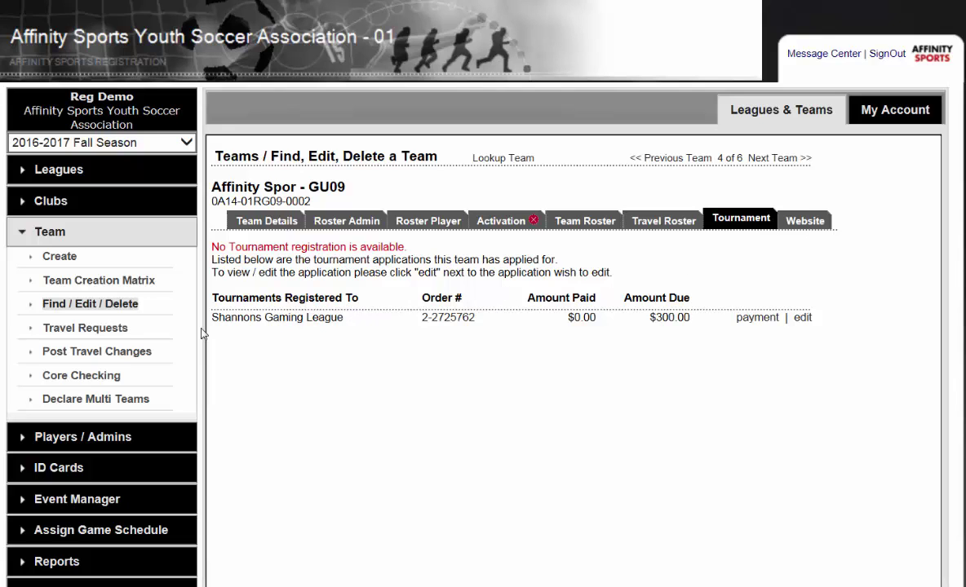
{"action": "left_click", "coordinate": [808, 320]}
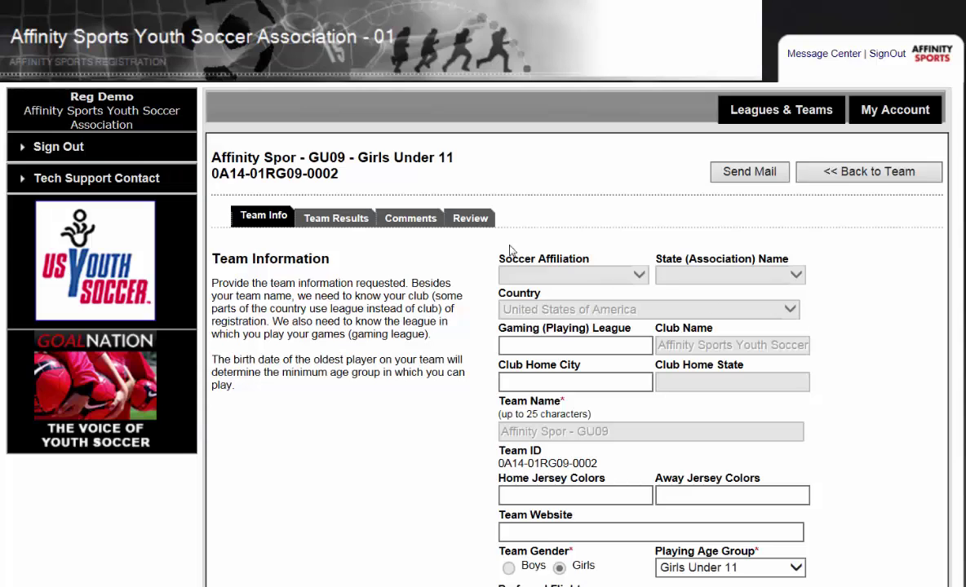